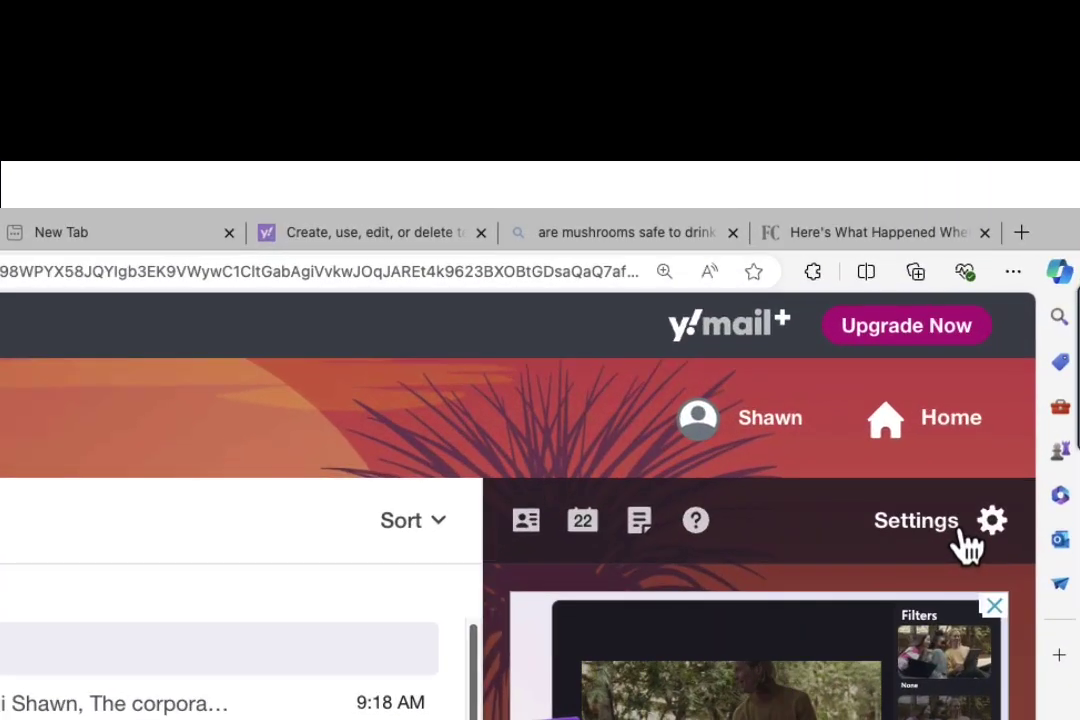
Go to Mailboxes in More Settings and start adding a temporary email address
{"action": "left_click", "coordinate": [1034, 202]}
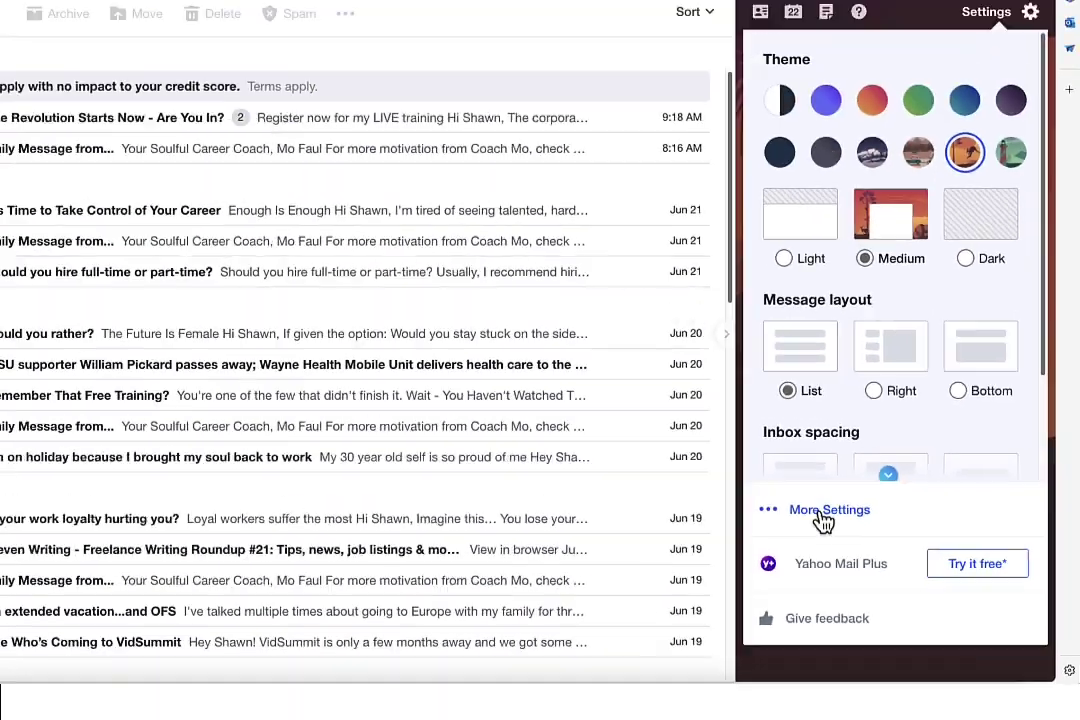
{"action": "left_click", "coordinate": [640, 484]}
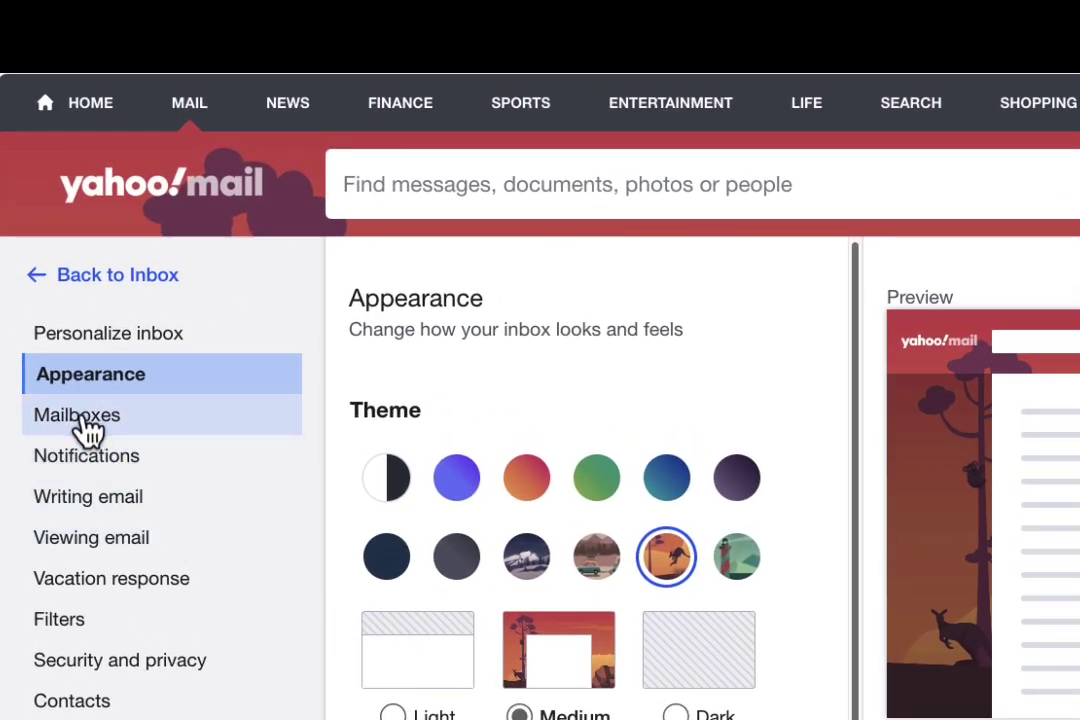
{"action": "left_click", "coordinate": [88, 430]}
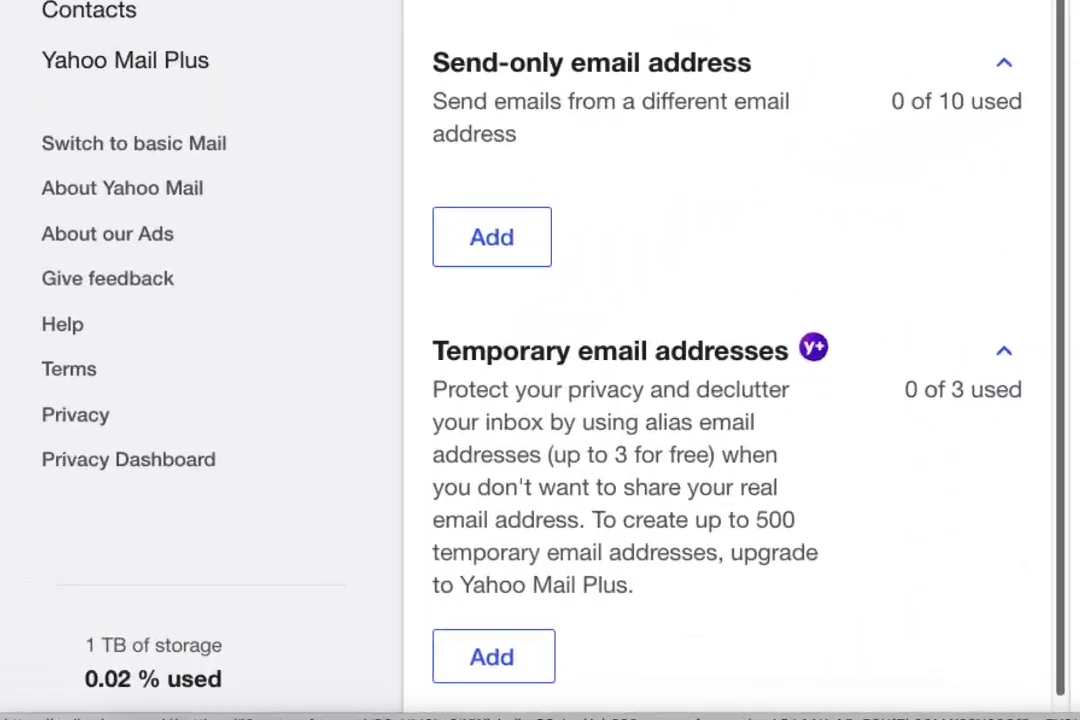
{"action": "scroll", "coordinate": [803, 110], "scroll_direction": "down", "scroll_amount": 1}
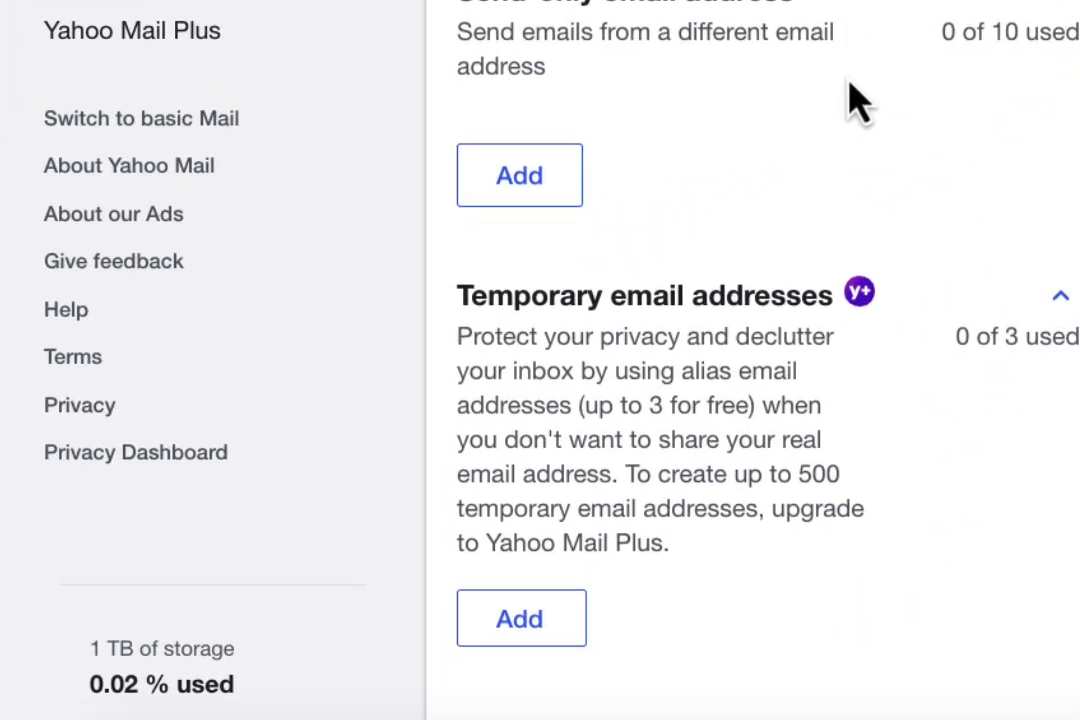
{"action": "left_click", "coordinate": [540, 628]}
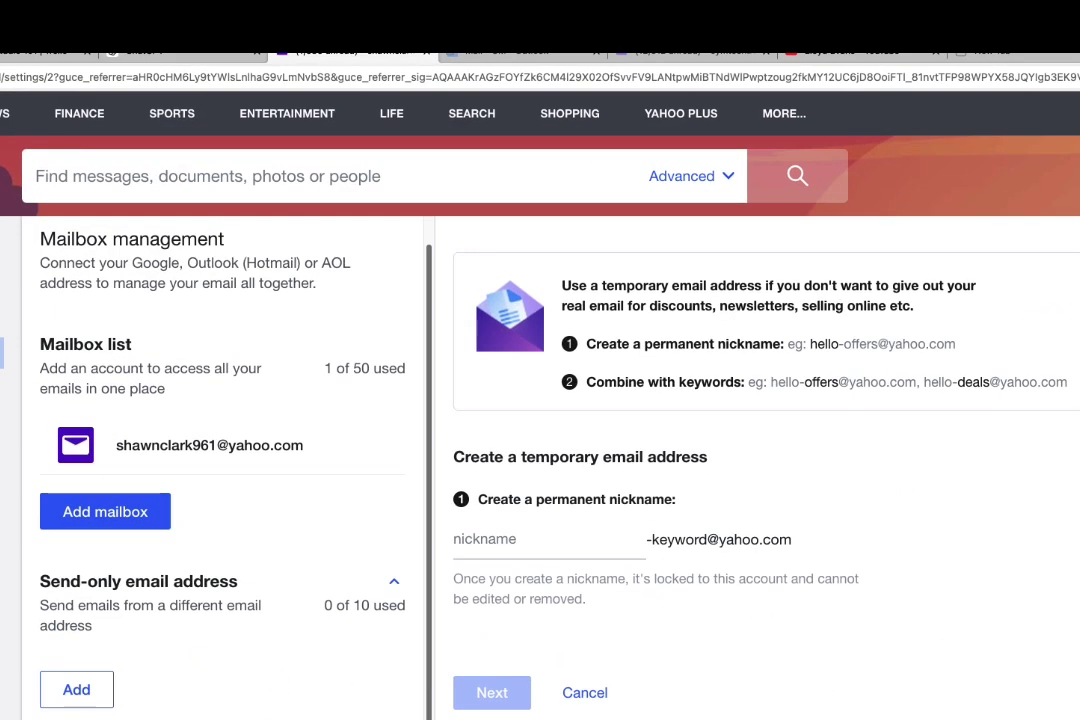
Enter a nickname, choose an available suggested nickname, and confirm it as permanent
{"action": "left_click", "coordinate": [469, 543]}
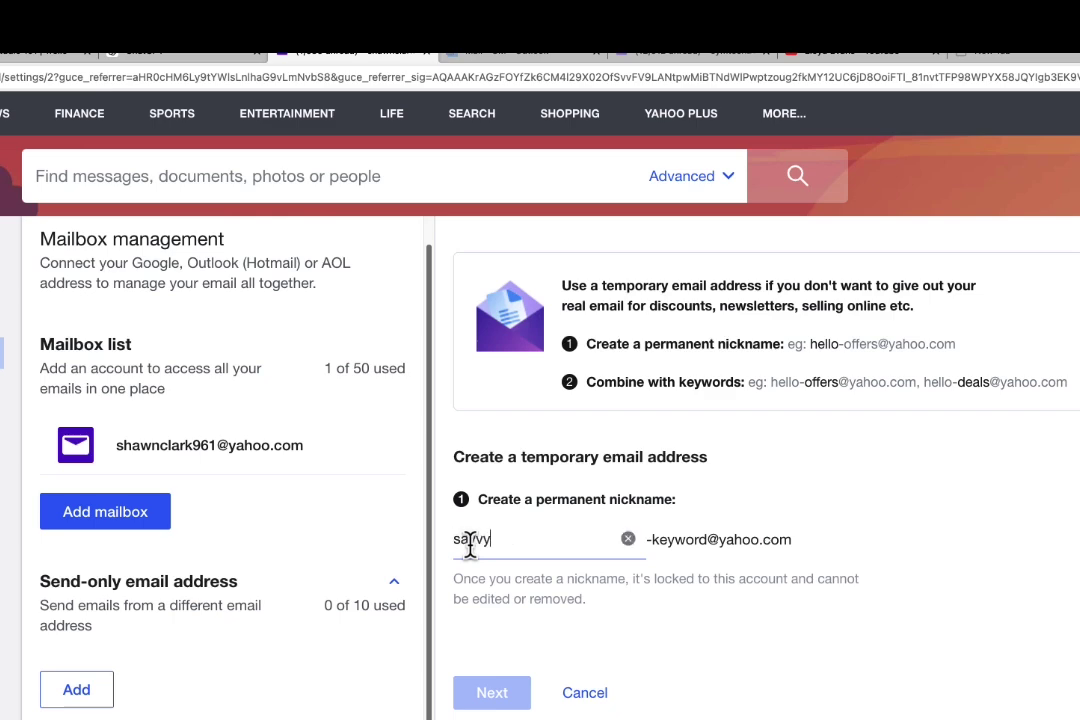
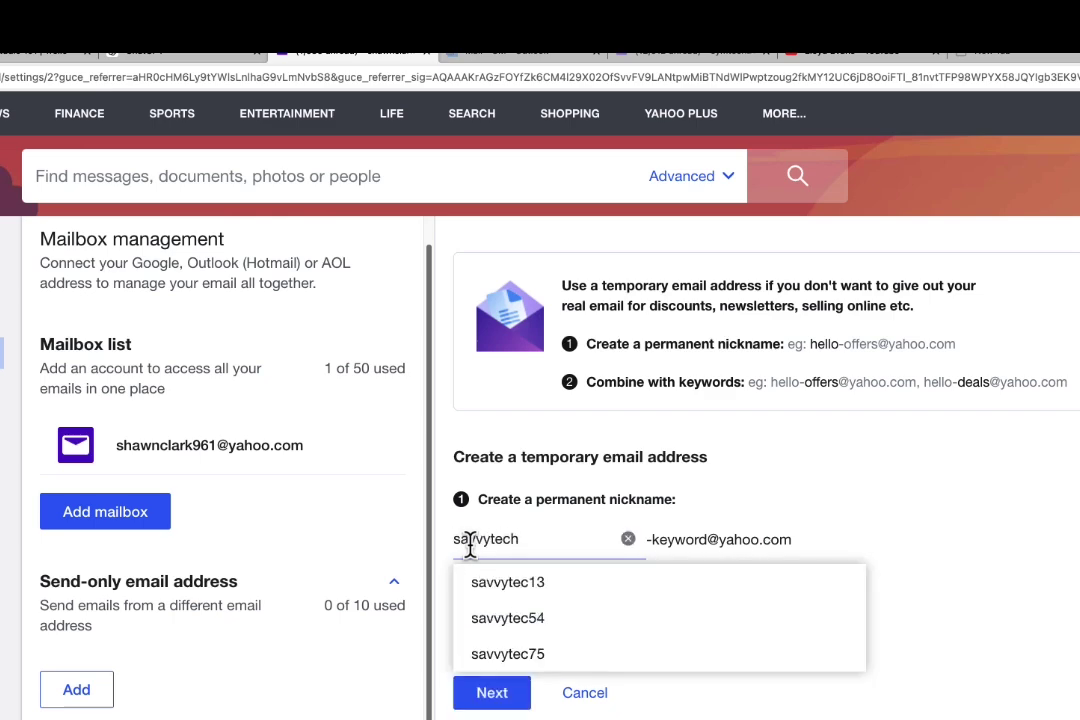
{"action": "left_click", "coordinate": [494, 581]}
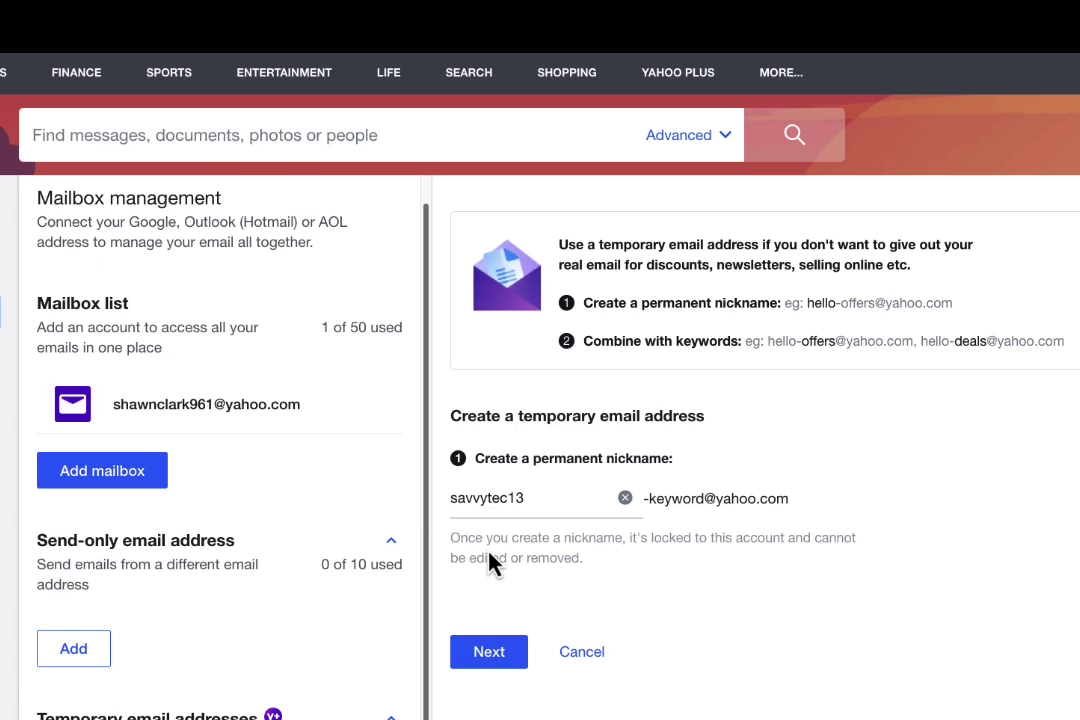
{"action": "left_click", "coordinate": [488, 655]}
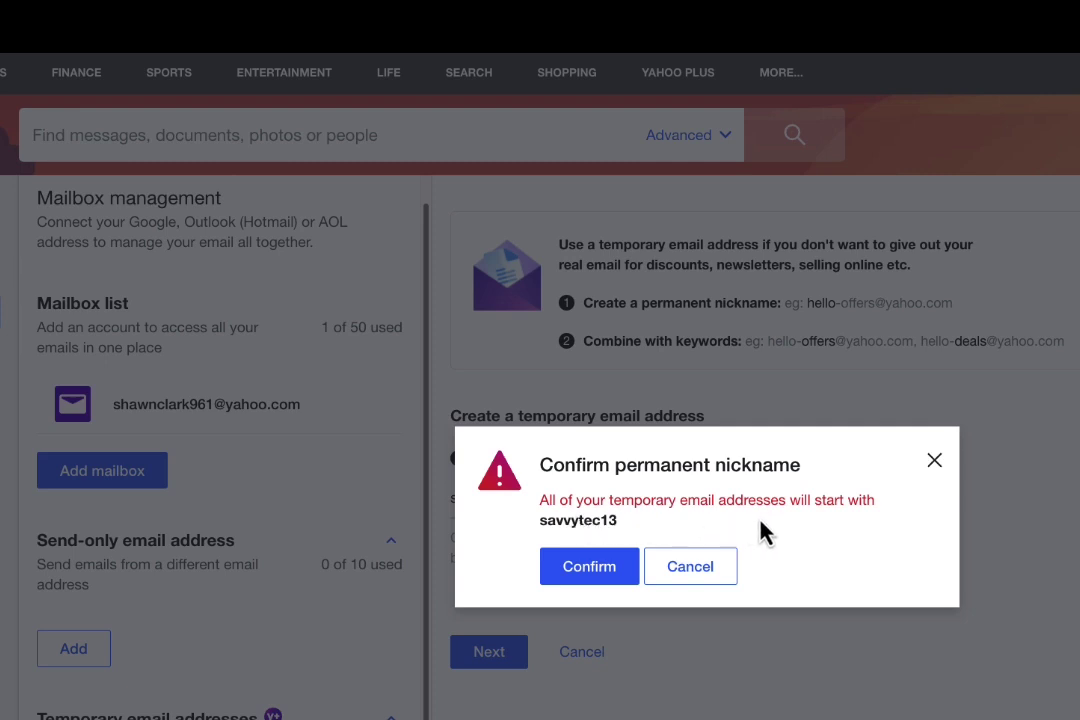
{"action": "left_click", "coordinate": [604, 578]}
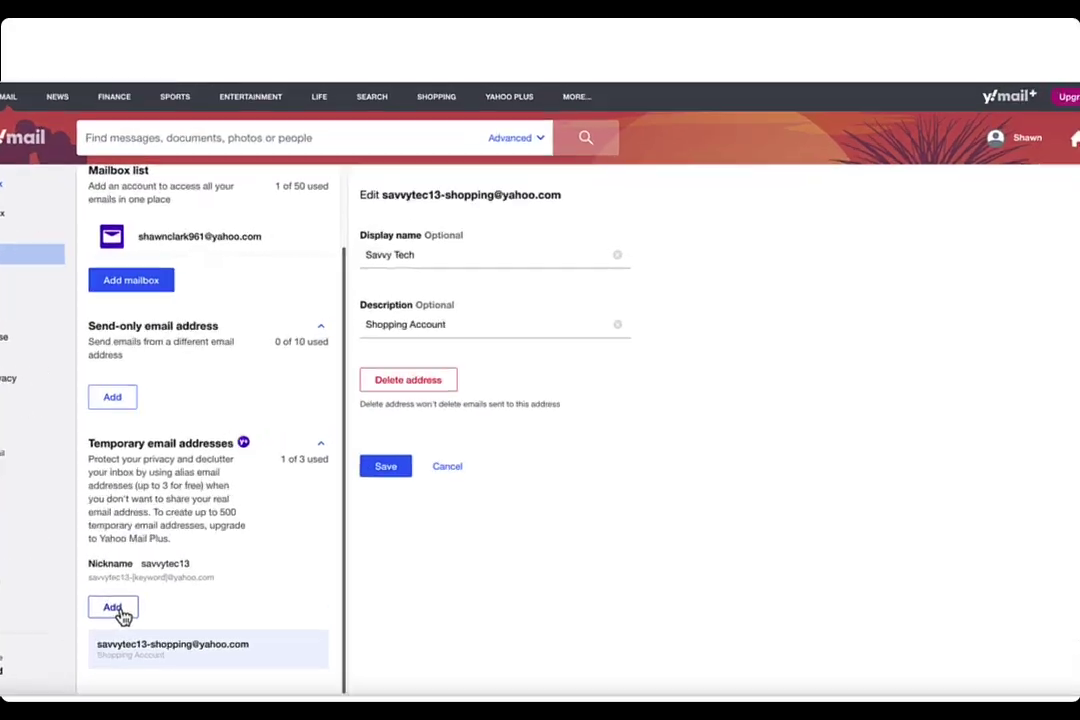
Start a second temporary address alongside the existing 'shopping' alias
{"action": "left_click", "coordinate": [123, 598]}
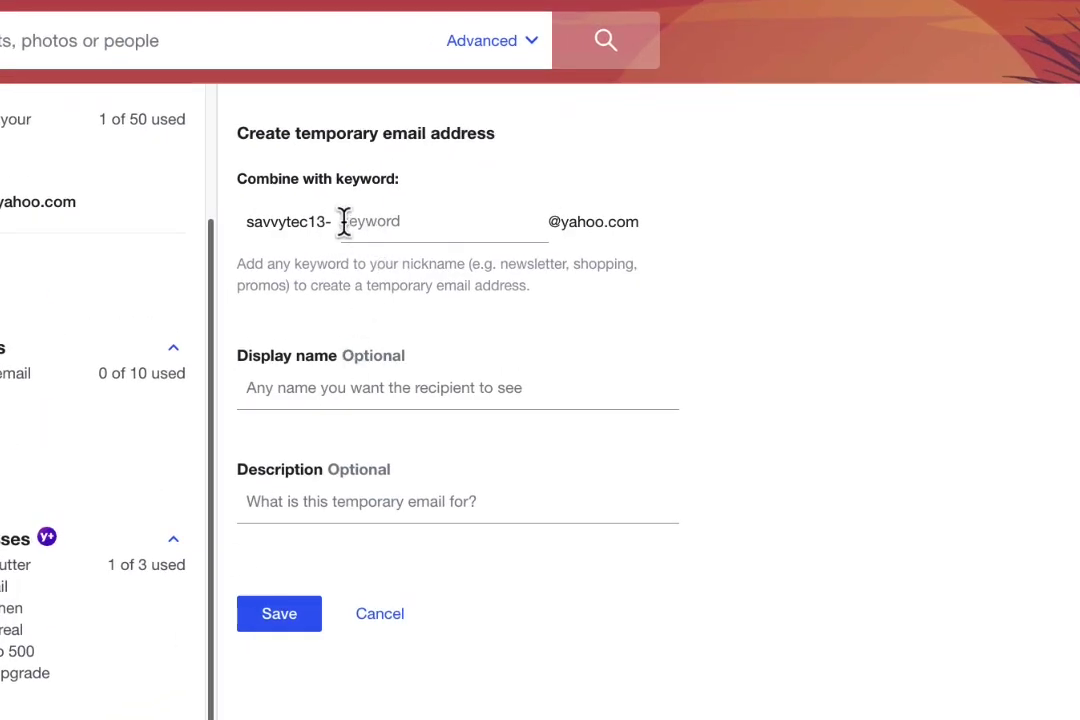
Save a temporary address with keyword RealEstate, display name Real Estate, description Property Management
{"action": "left_click", "coordinate": [345, 221]}
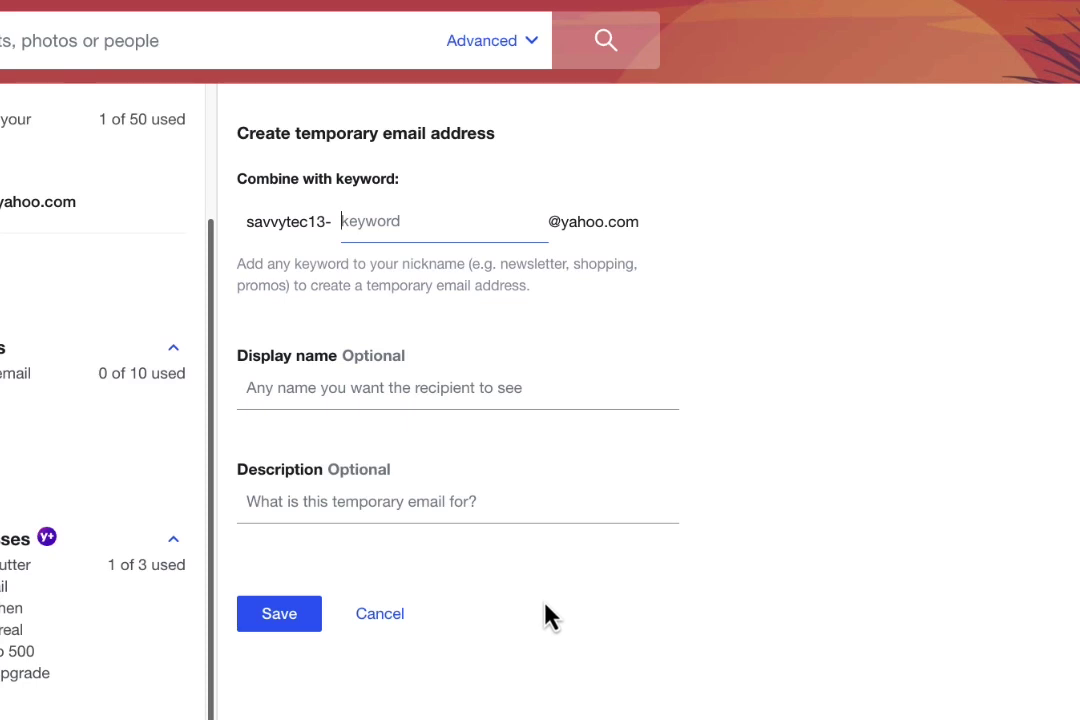
{"action": "type", "text": "RealEstate"}
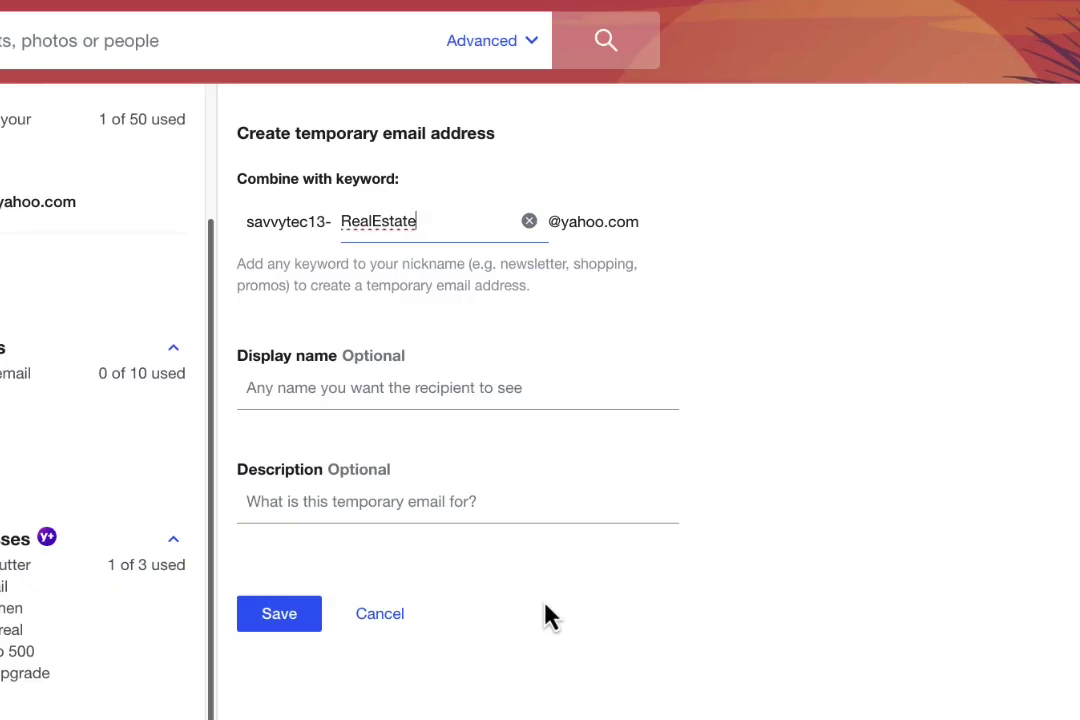
{"action": "left_click", "coordinate": [309, 390]}
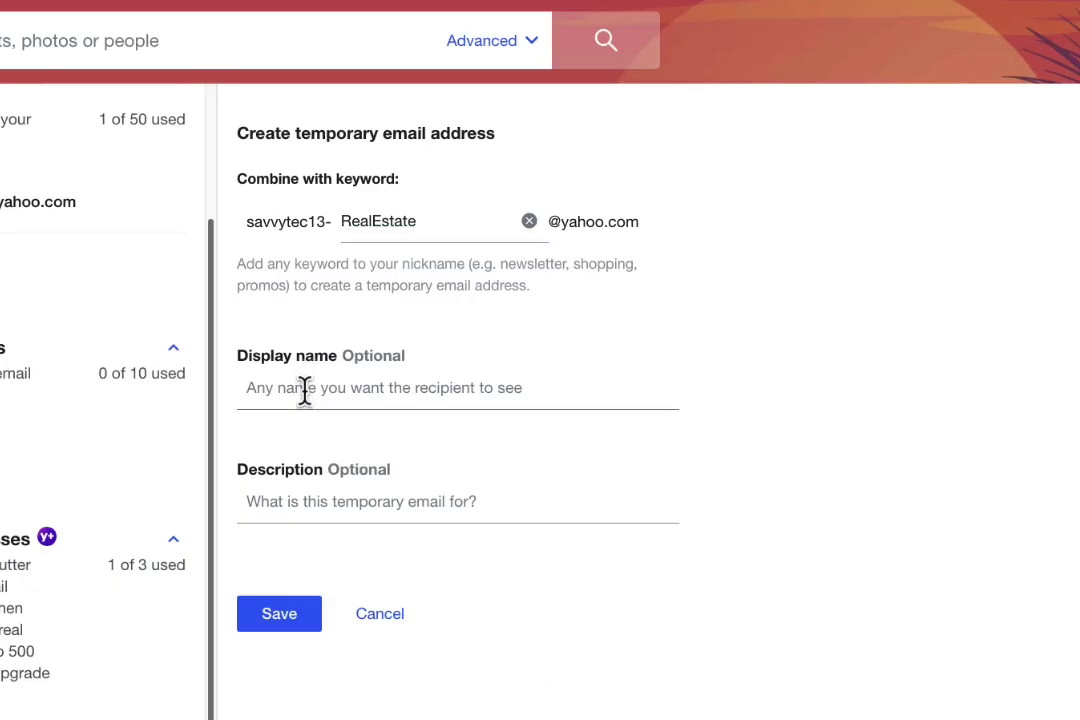
{"action": "type", "text": "Real Estate"}
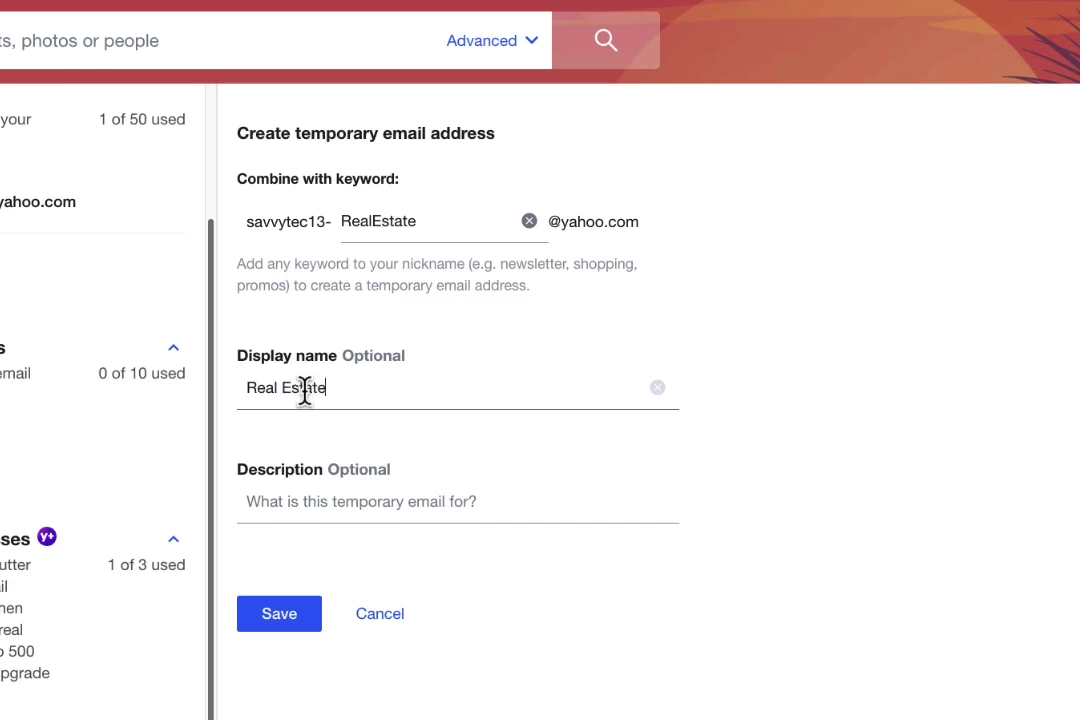
{"action": "key", "text": "Tab"}
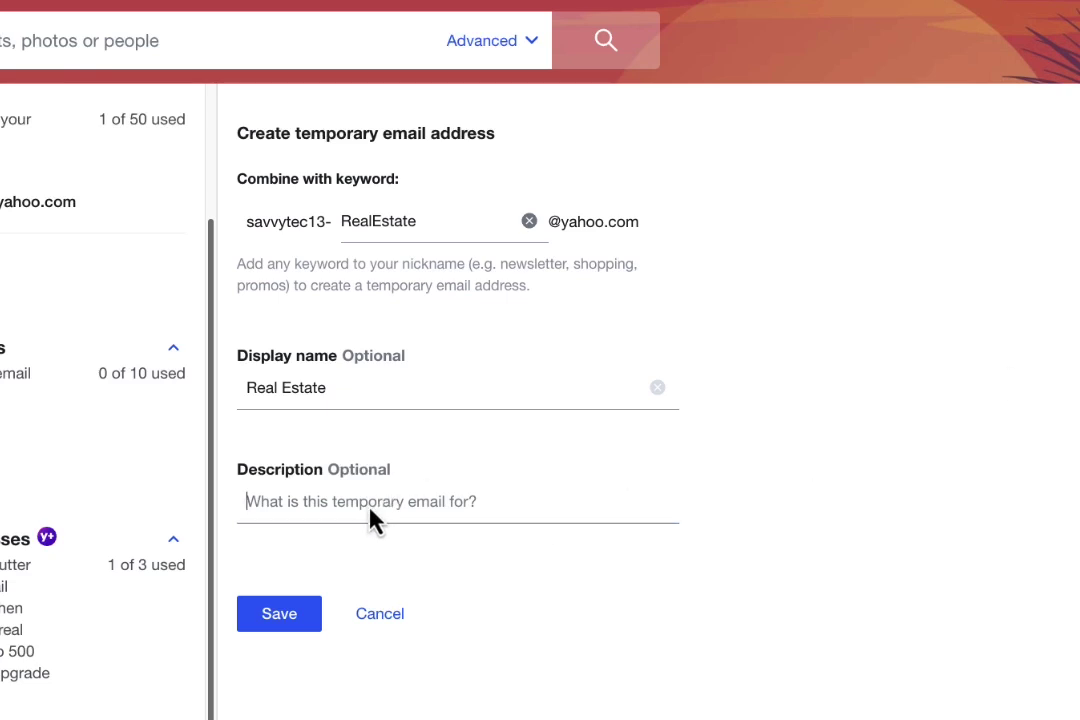
{"action": "type", "text": "Proper"}
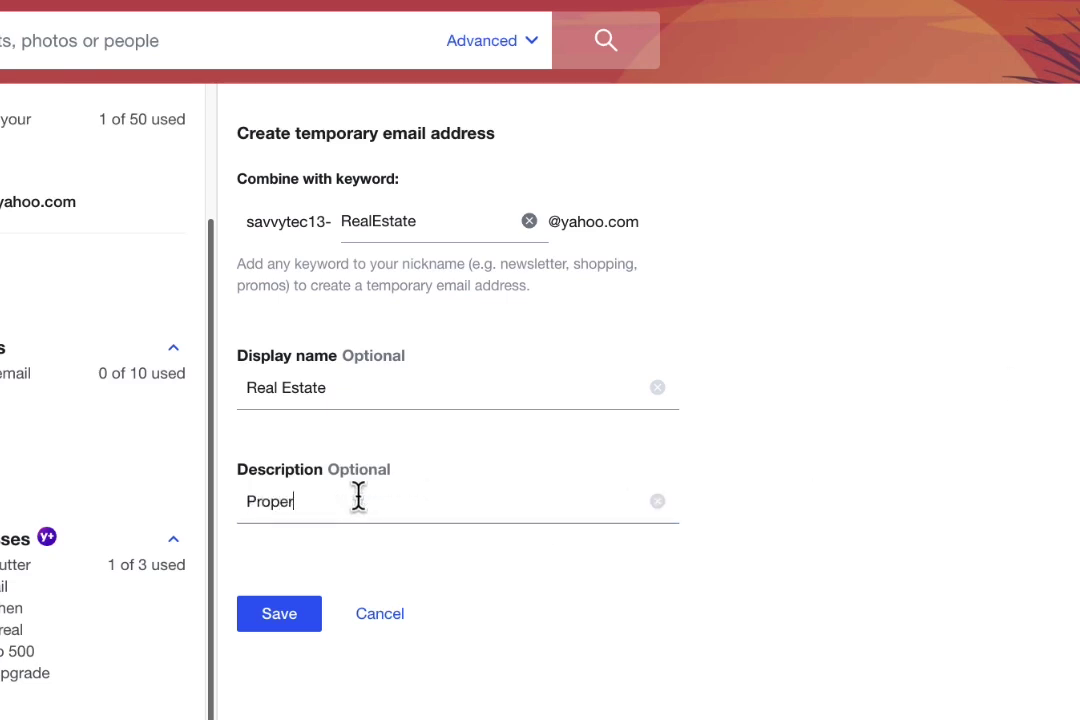
{"action": "type", "text": "ty Management"}
{"action": "left_click", "coordinate": [298, 615]}
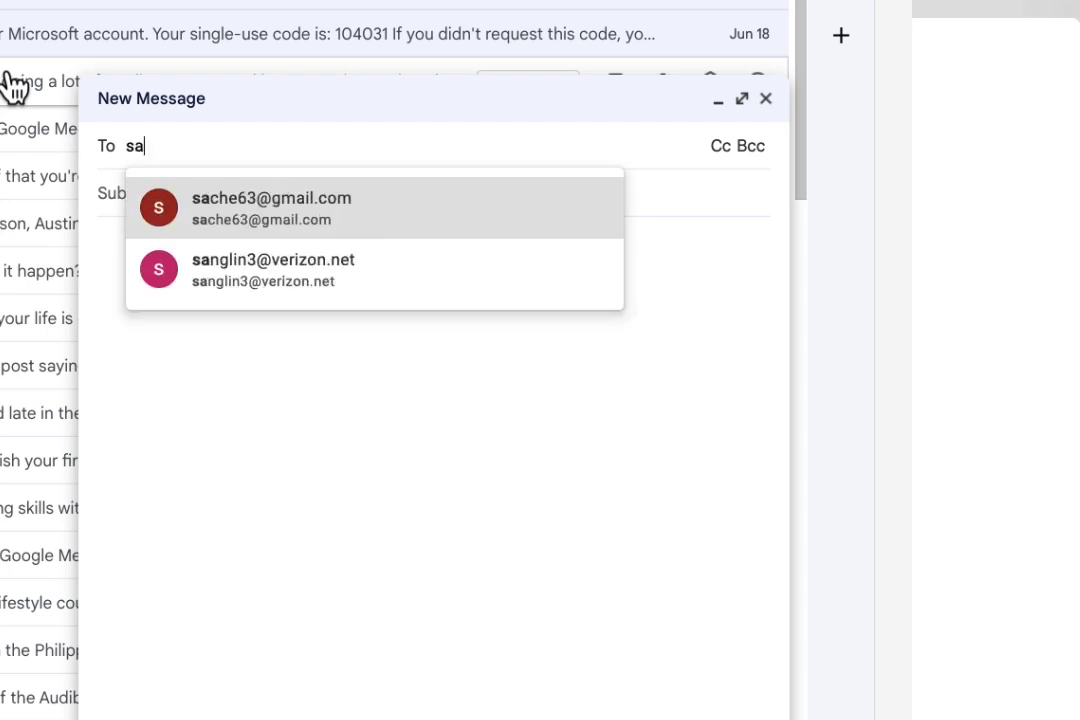
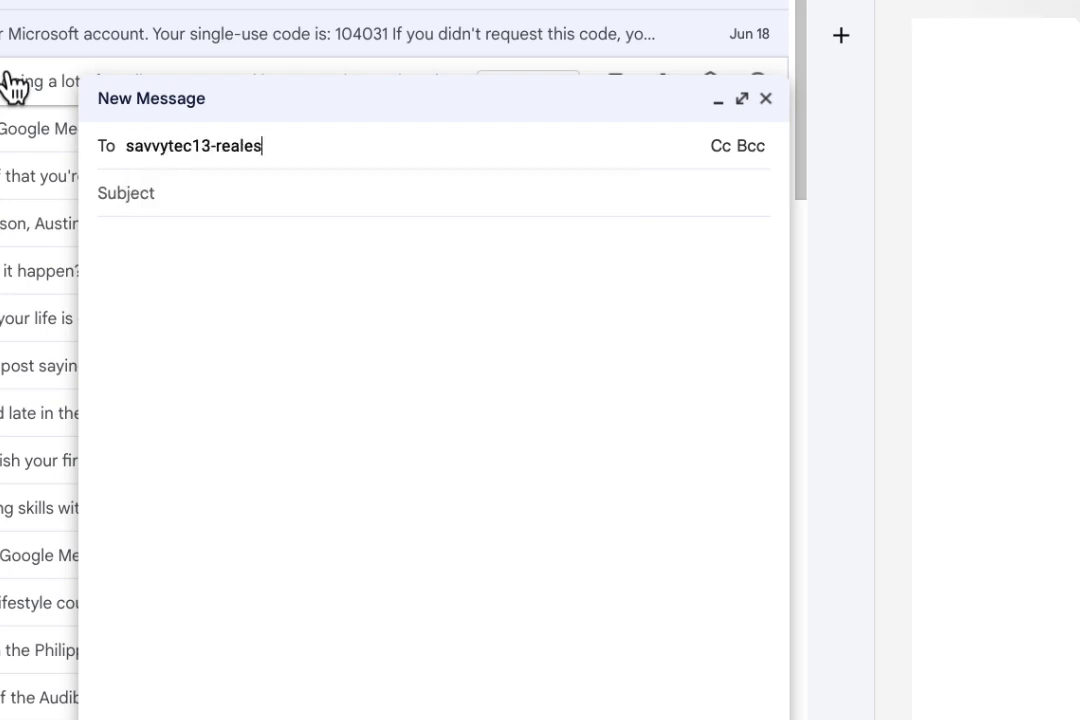
Address the Gmail test message to the RealEstate temporary alias with body 'test!!!'
{"action": "key", "text": "Tab"}
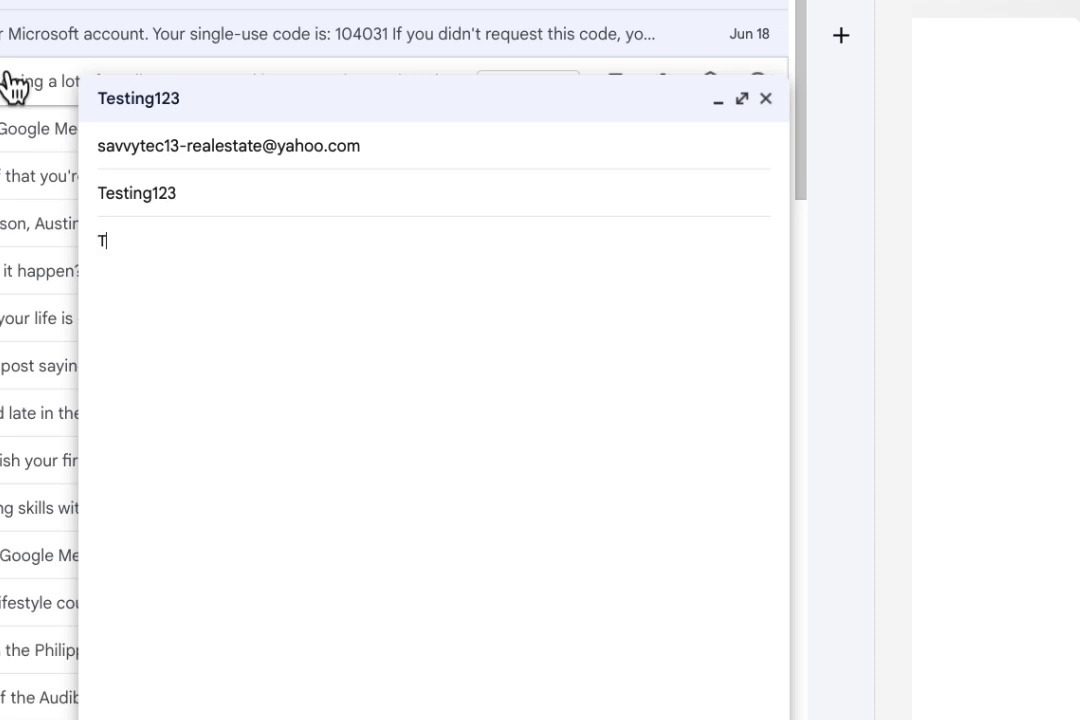
{"action": "type", "text": "test!!!"}
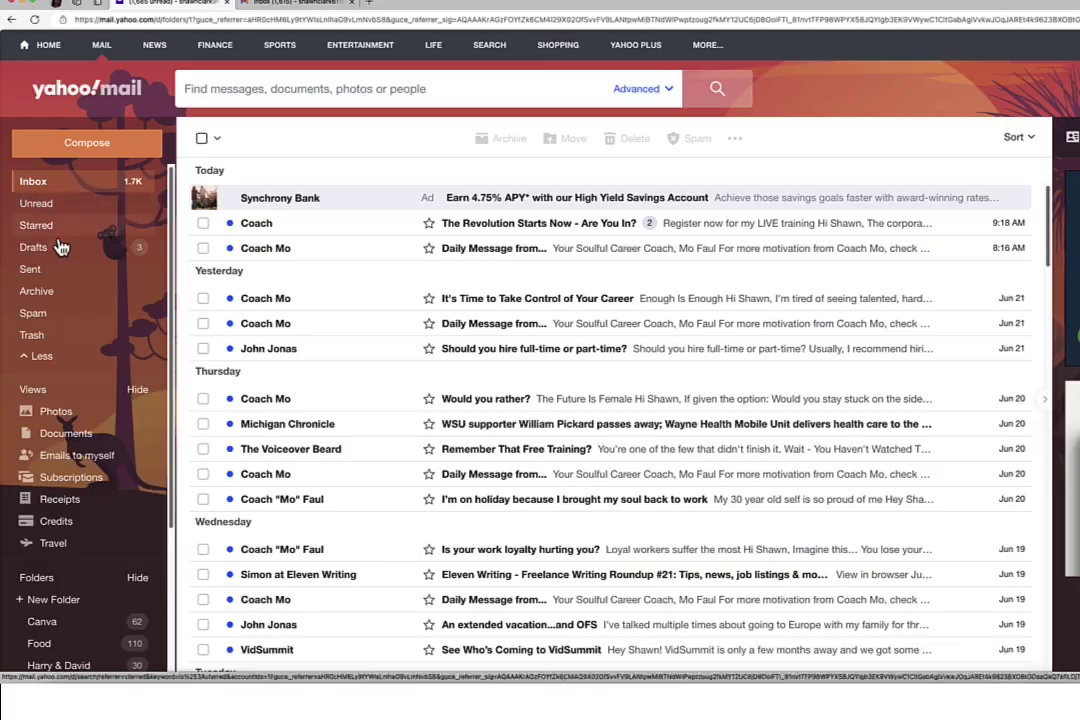
Find the Testing123 message in Spam, move it into the Inbox, and open it
{"action": "left_click", "coordinate": [33, 314]}
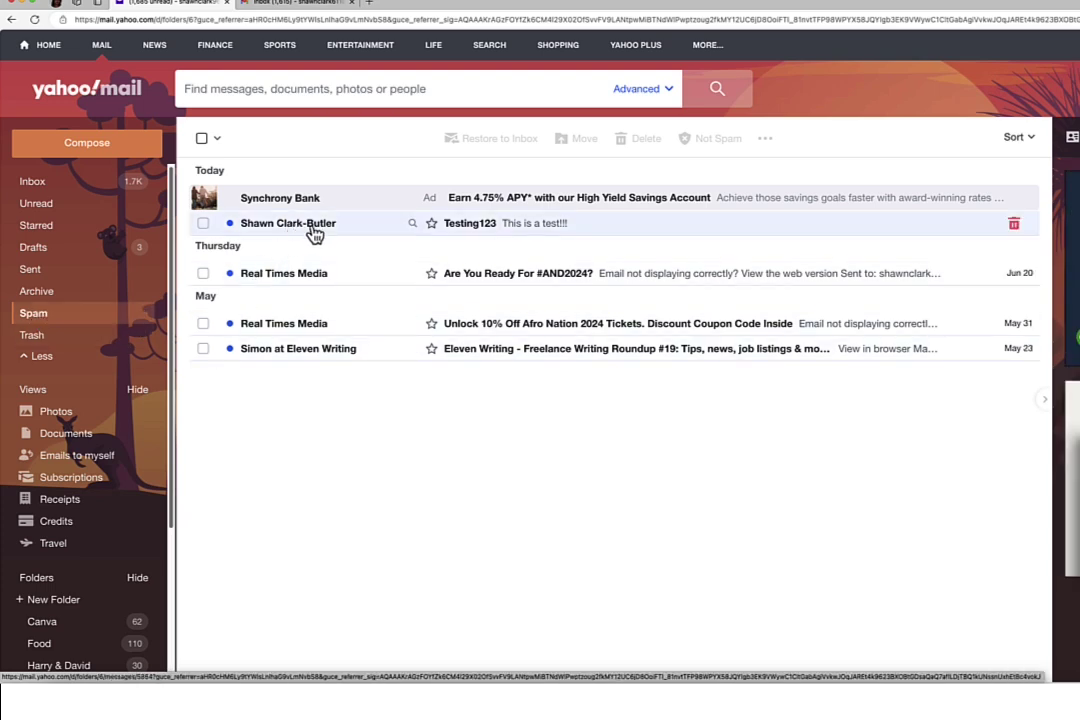
{"action": "left_click_drag", "start_coordinate": [207, 231], "coordinate": [40, 182]}
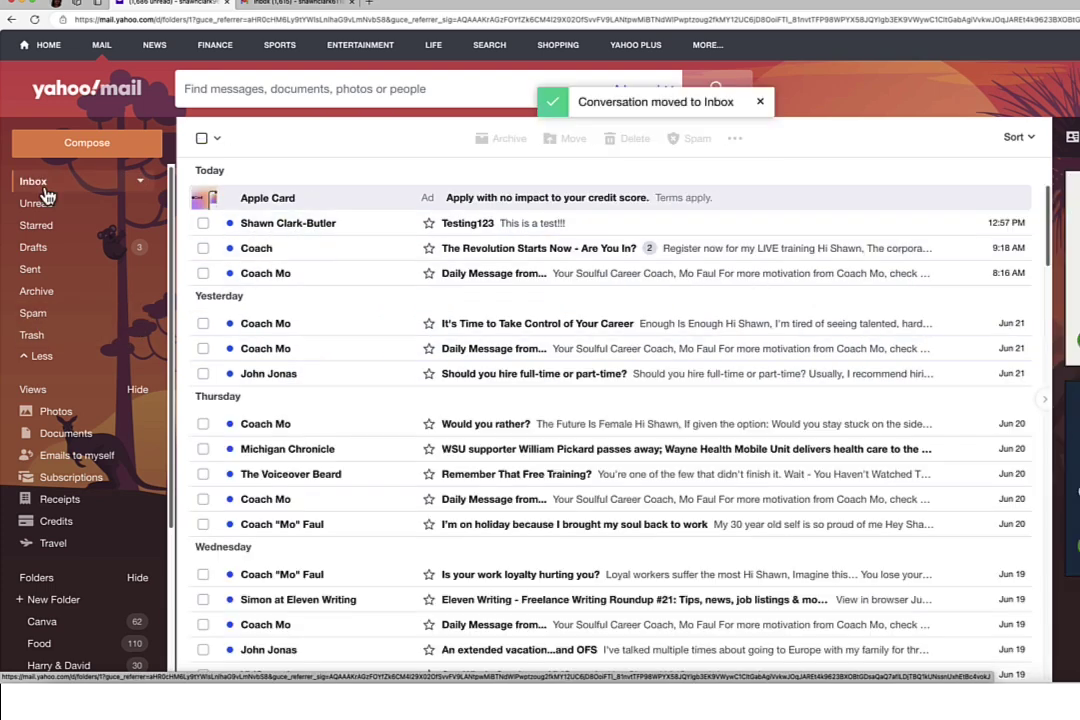
{"action": "left_click", "coordinate": [318, 226]}
{"action": "mouse_move", "coordinate": [316, 236]}
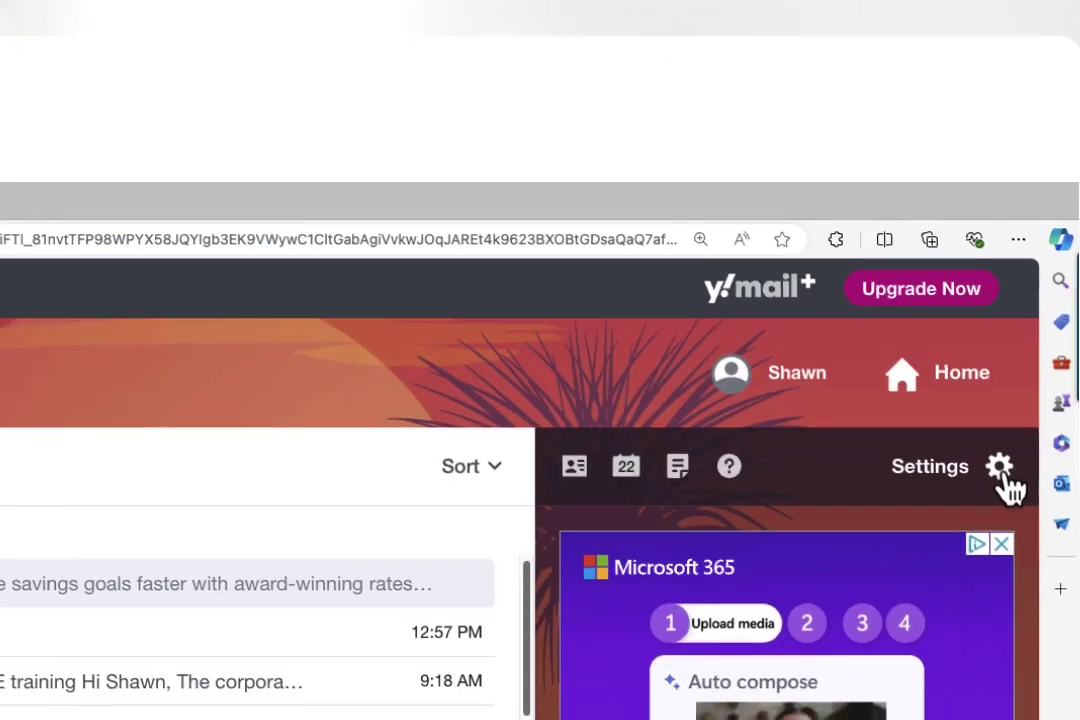
Return to the Mailboxes settings and scroll to the temporary addresses list
{"action": "left_click", "coordinate": [1001, 470]}
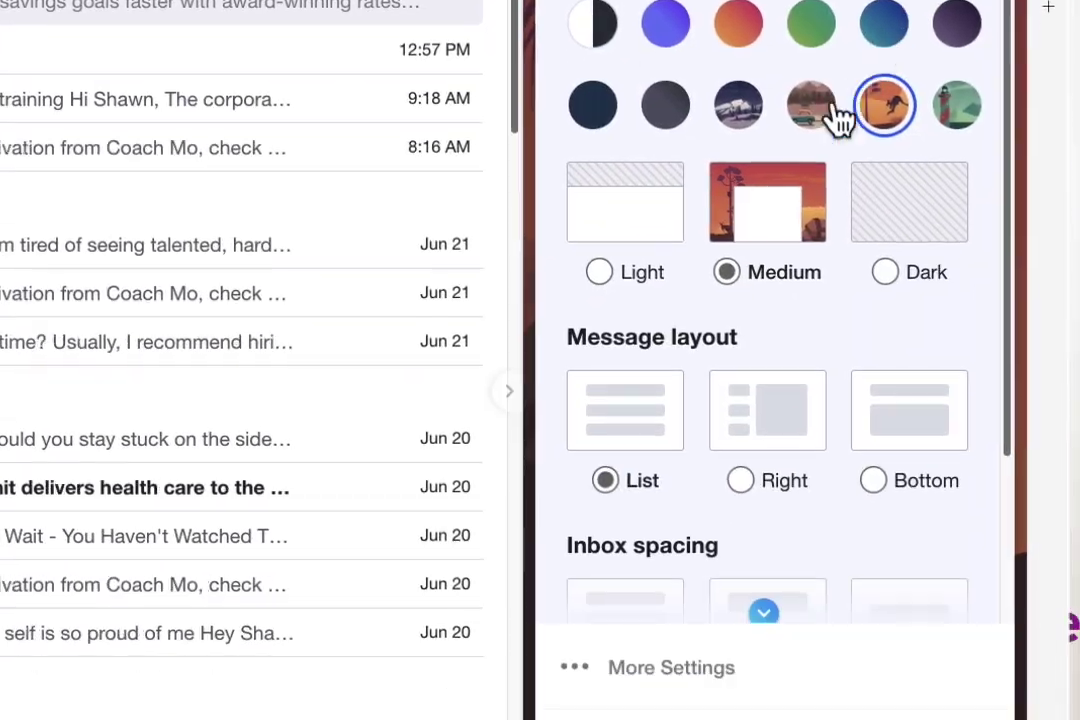
{"action": "left_click", "coordinate": [656, 392]}
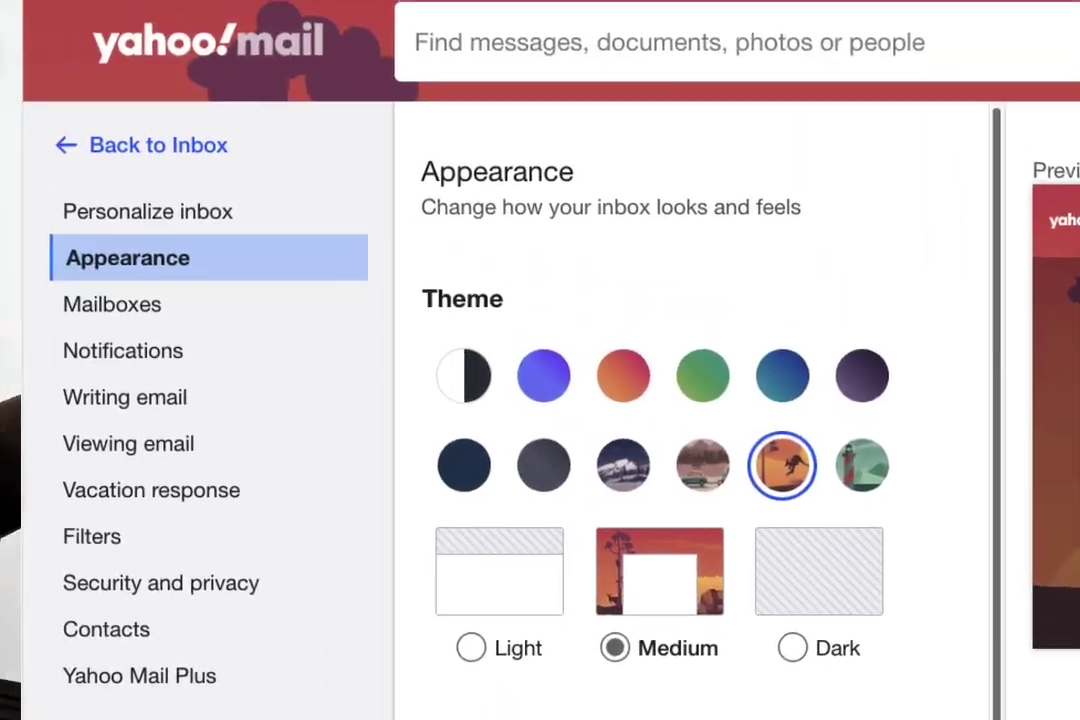
{"action": "left_click", "coordinate": [145, 293]}
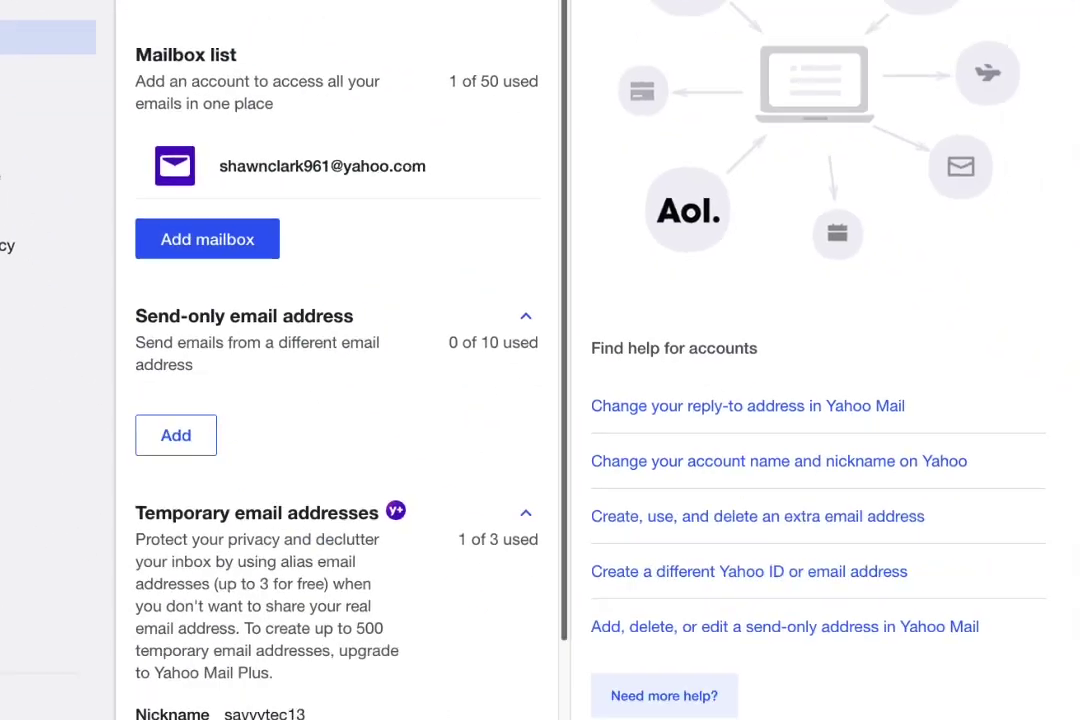
{"action": "scroll", "coordinate": [282, 465], "scroll_direction": "down", "scroll_amount": 2}
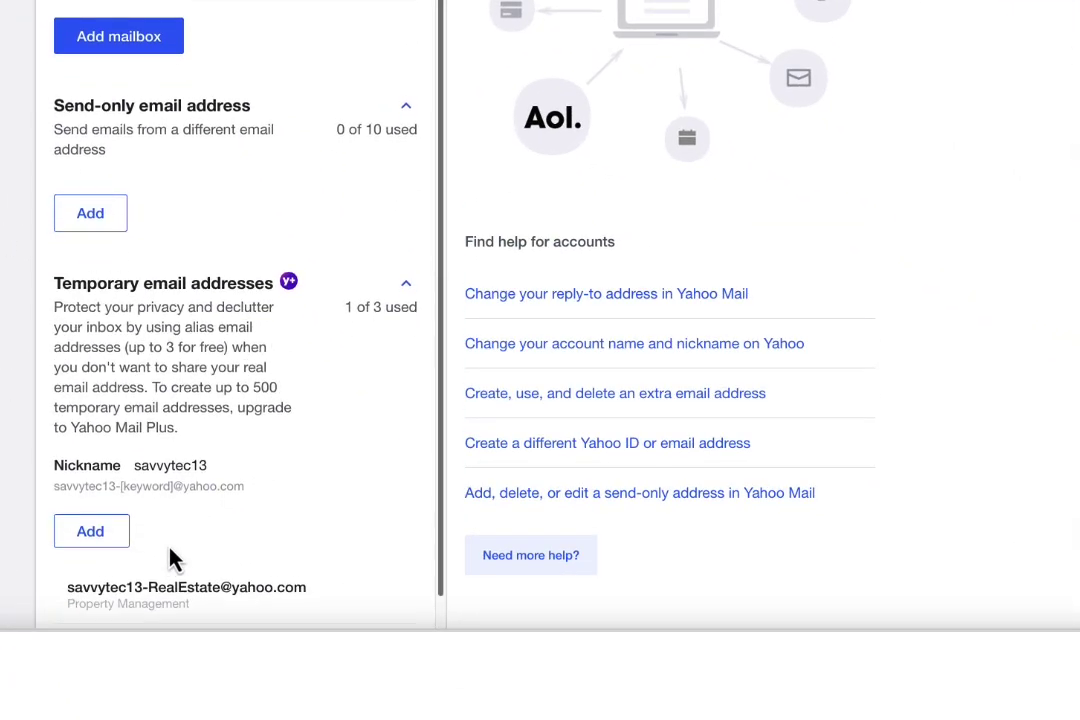
{"action": "scroll", "coordinate": [174, 559], "scroll_direction": "down", "scroll_amount": 1}
Delete the RealEstate temporary address and confirm the removal
{"action": "left_click", "coordinate": [172, 562]}
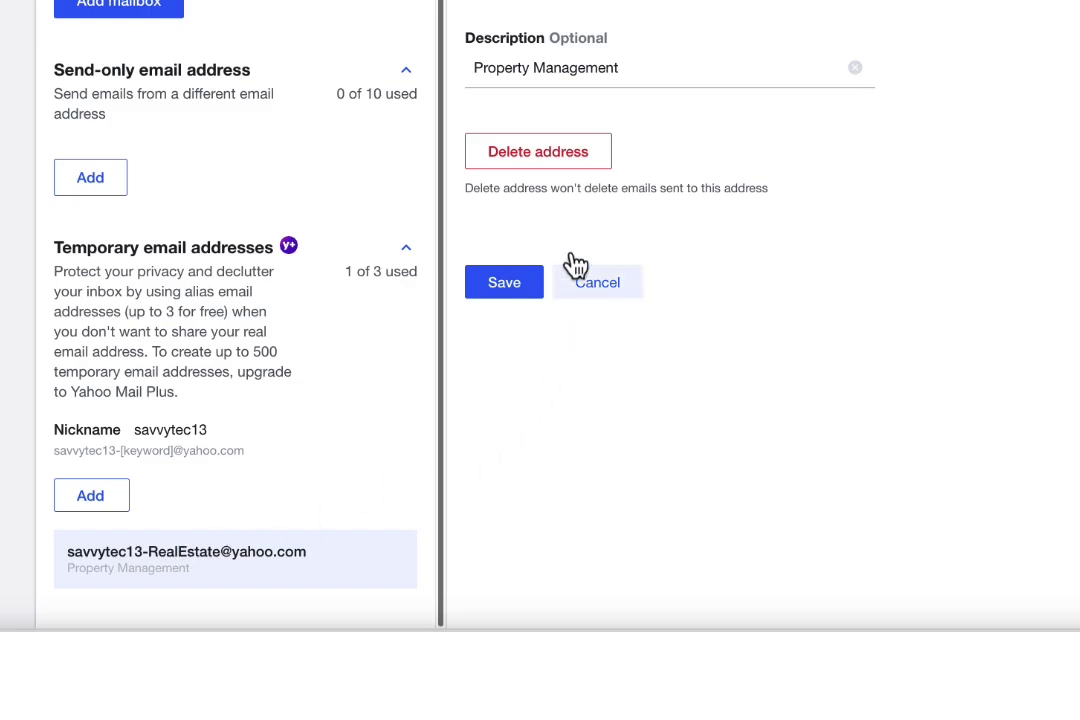
{"action": "left_click", "coordinate": [553, 286]}
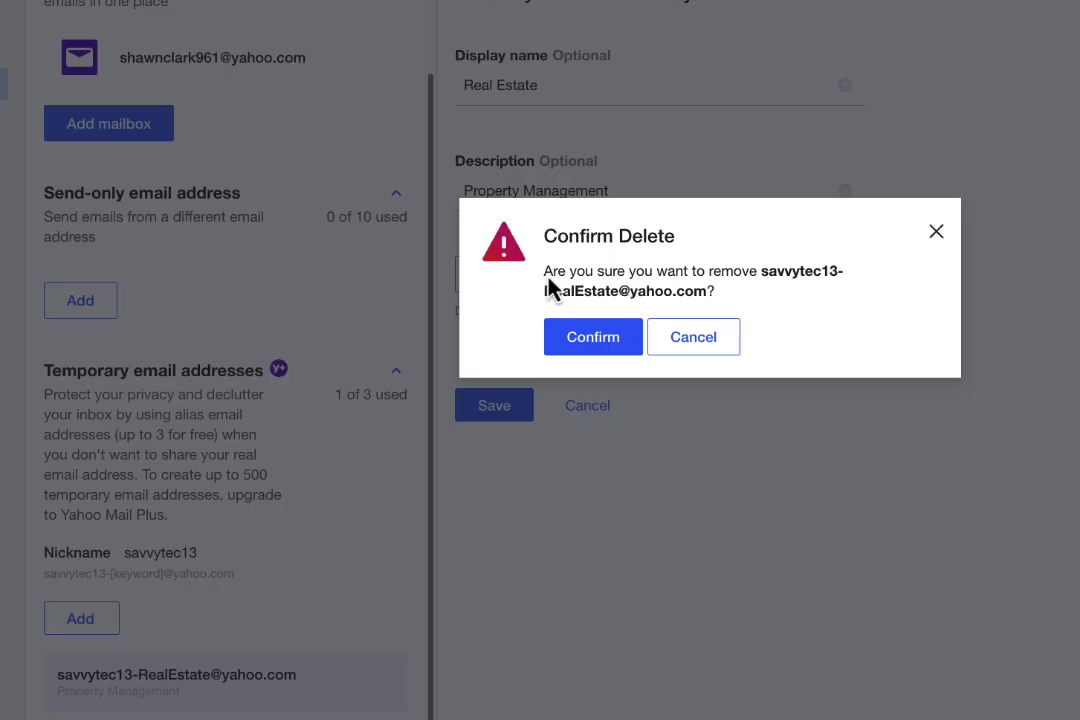
{"action": "left_click", "coordinate": [617, 347]}
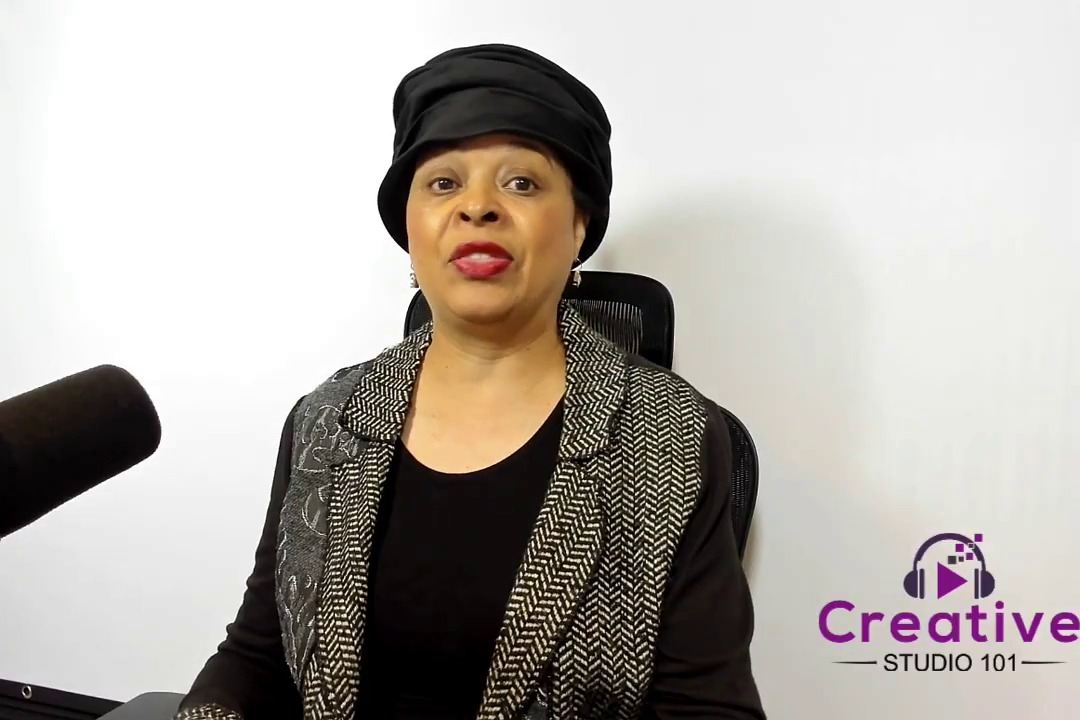